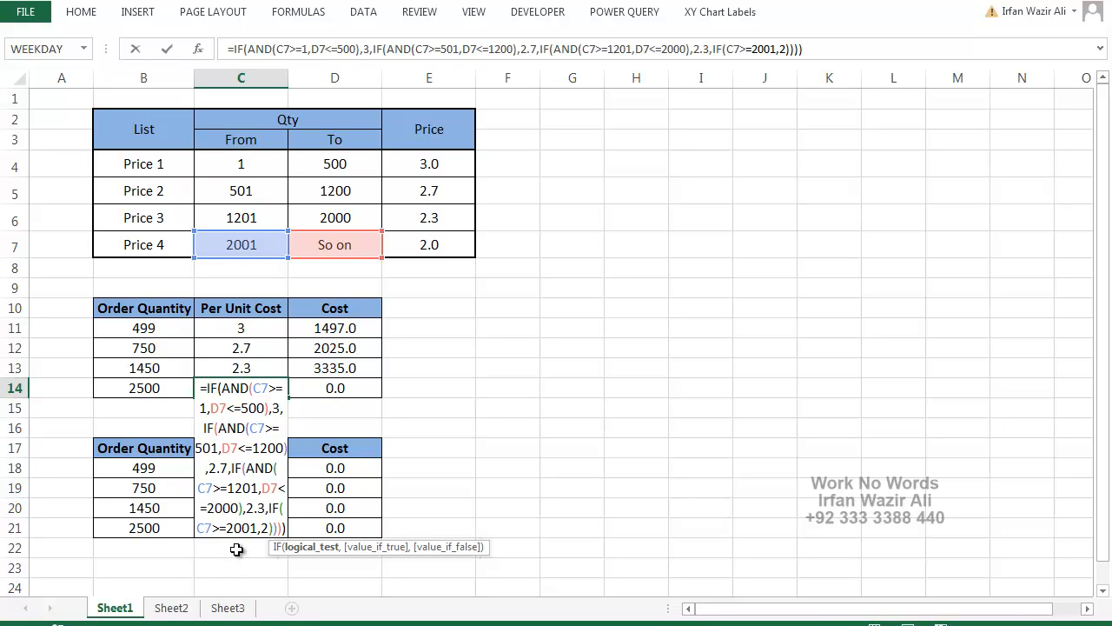
Commit the nested IF/AND formula in C14 and review it in the expanded formula bar
key("Return")
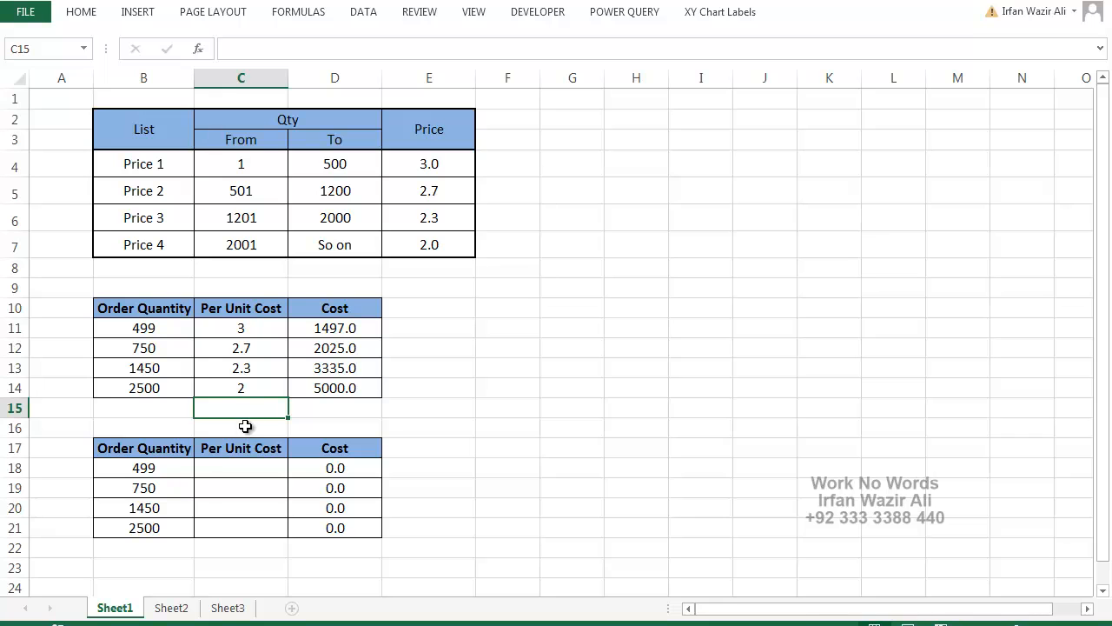
left_click(258, 389)
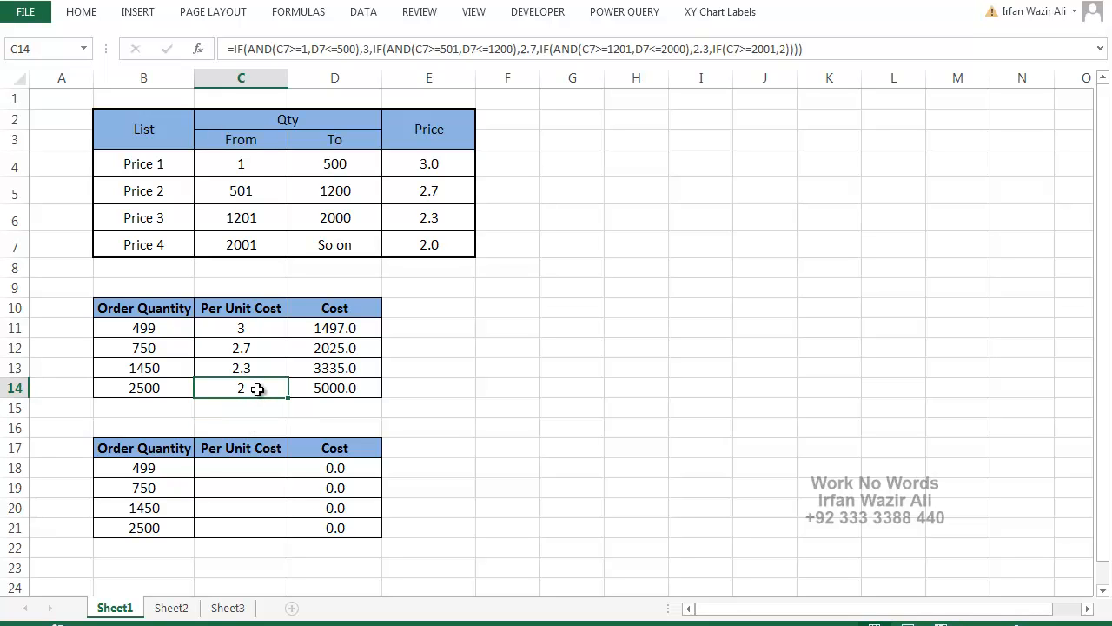
left_click(1099, 59)
left_click(1100, 55)
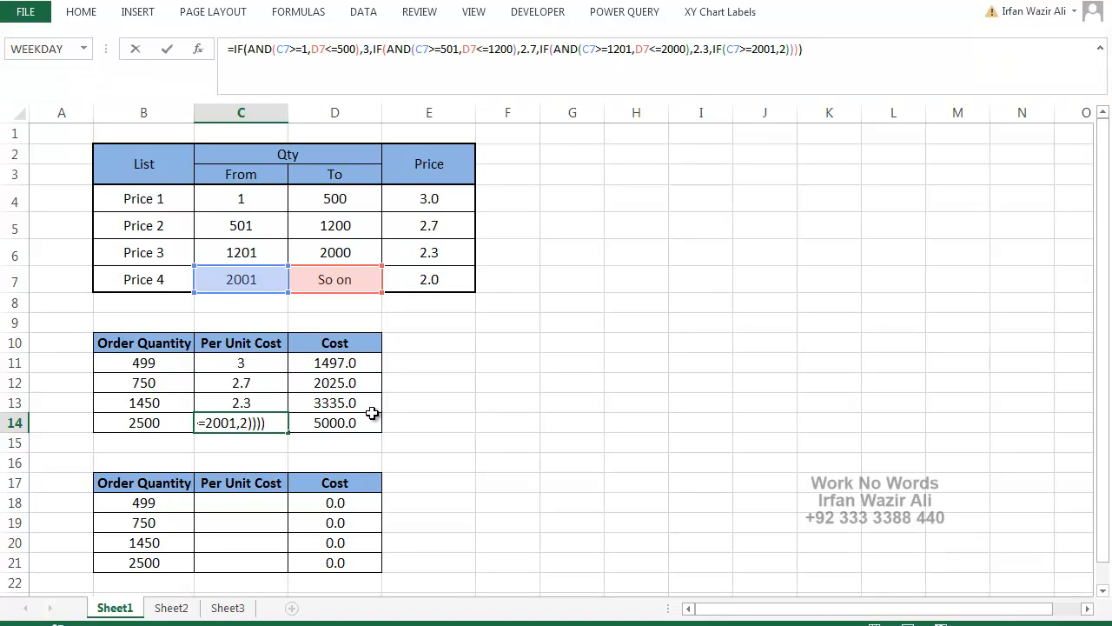
left_click(1100, 91)
Begin an IF formula in C18 that tests B18>2000 and gives 2 as the value if true
left_click(269, 474)
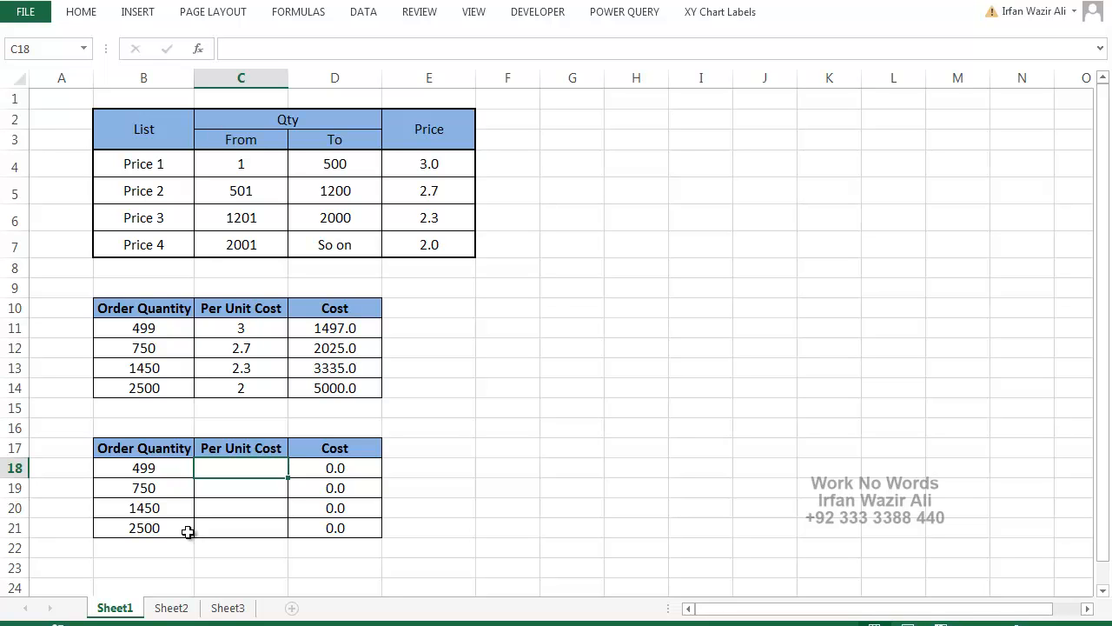
type("=if(")
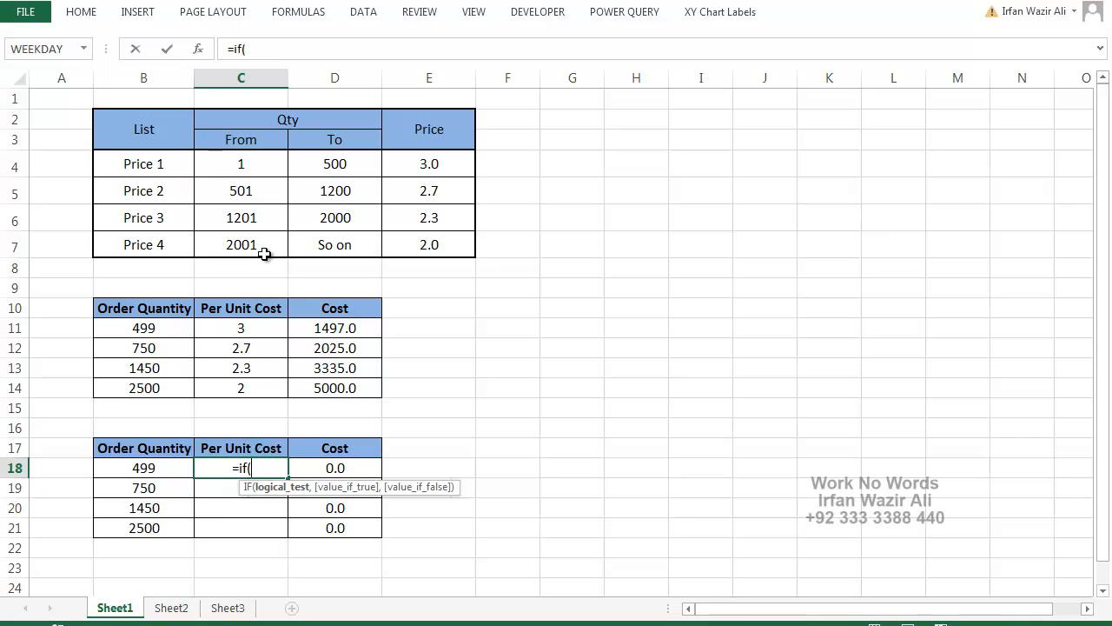
left_click(153, 467)
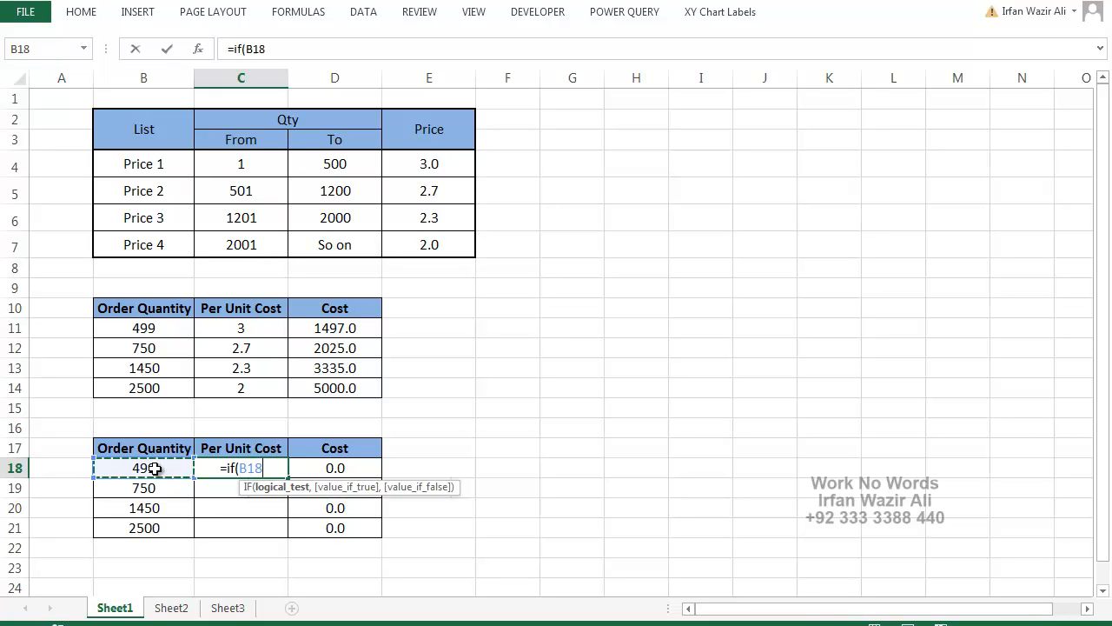
type(">=200")
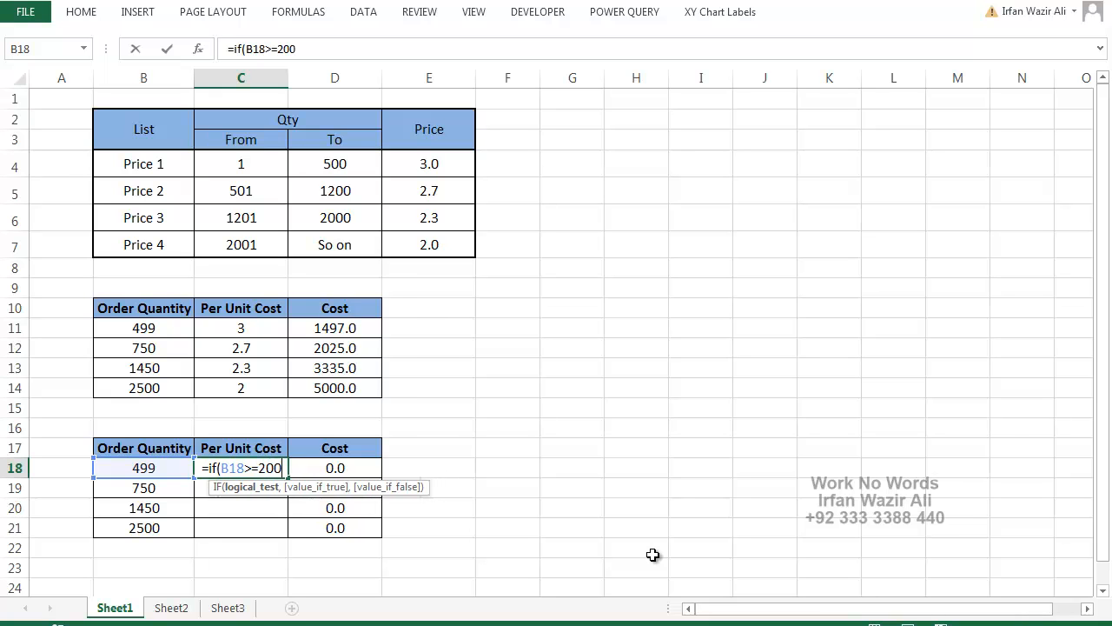
type("0")
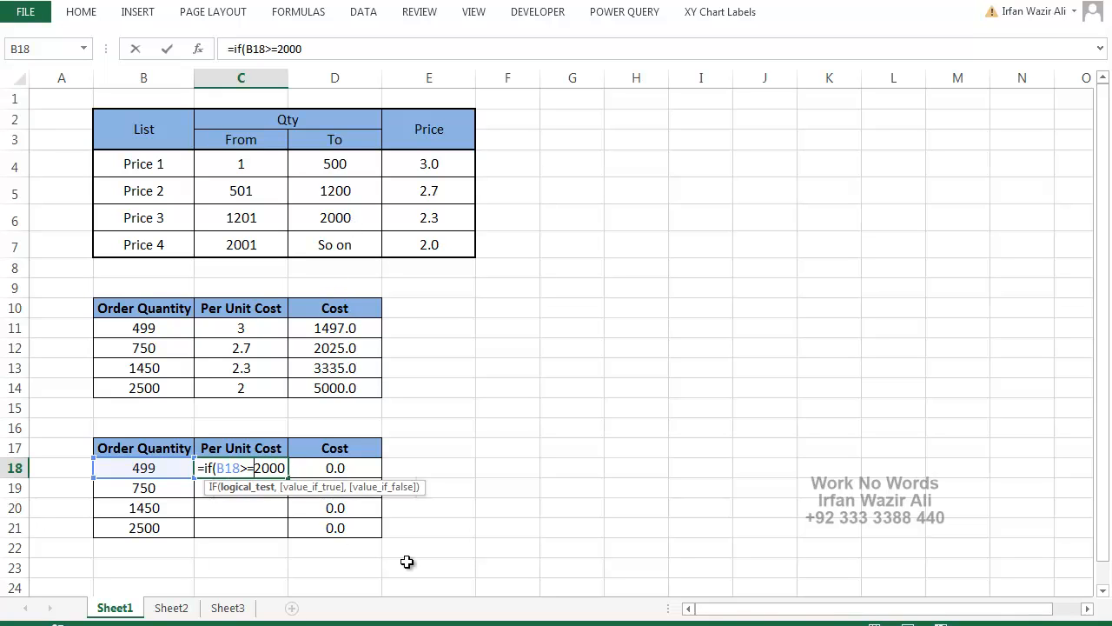
key("Left")
key("Left")
key("Left")
key("Left")
key("BackSpace")
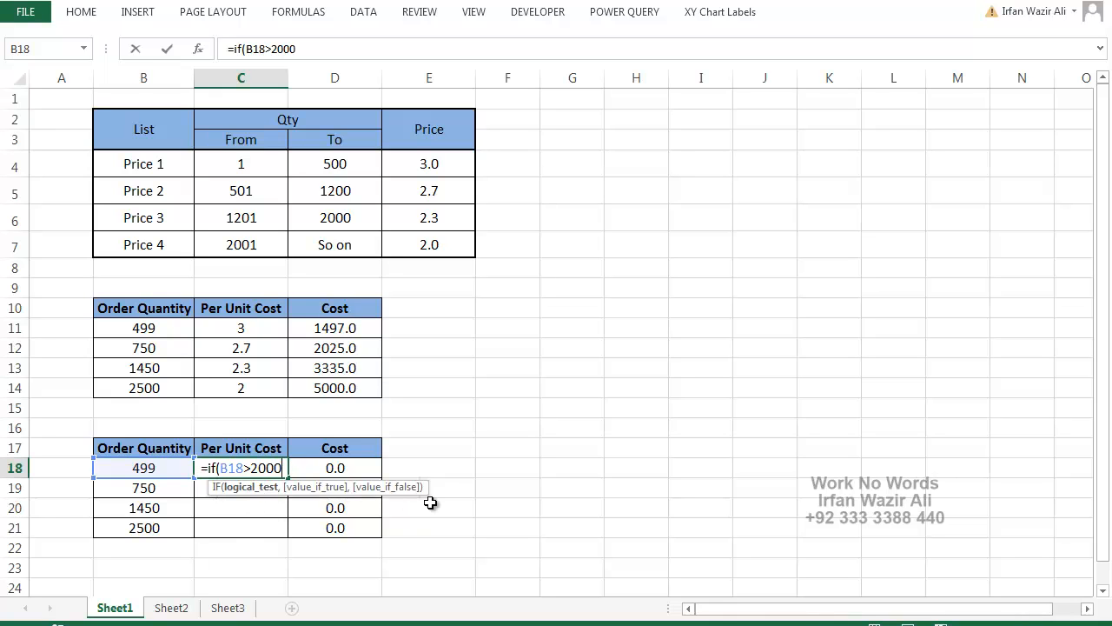
type(",2")
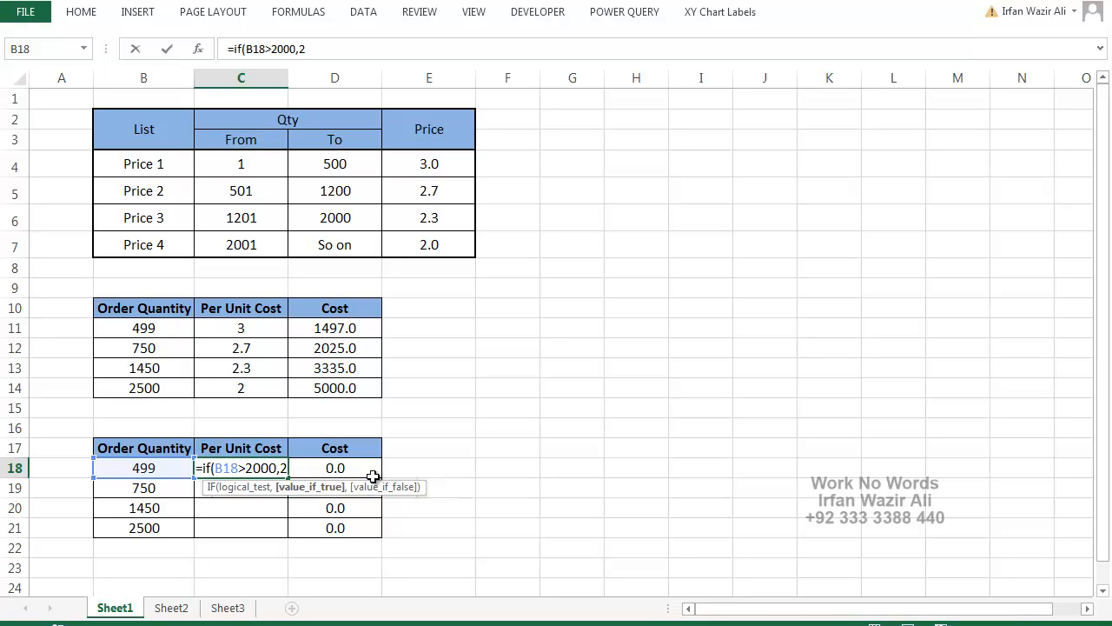
Try the text "Hello" as the value if true in the C18 formula, and put 2 back
key("BackSpace")
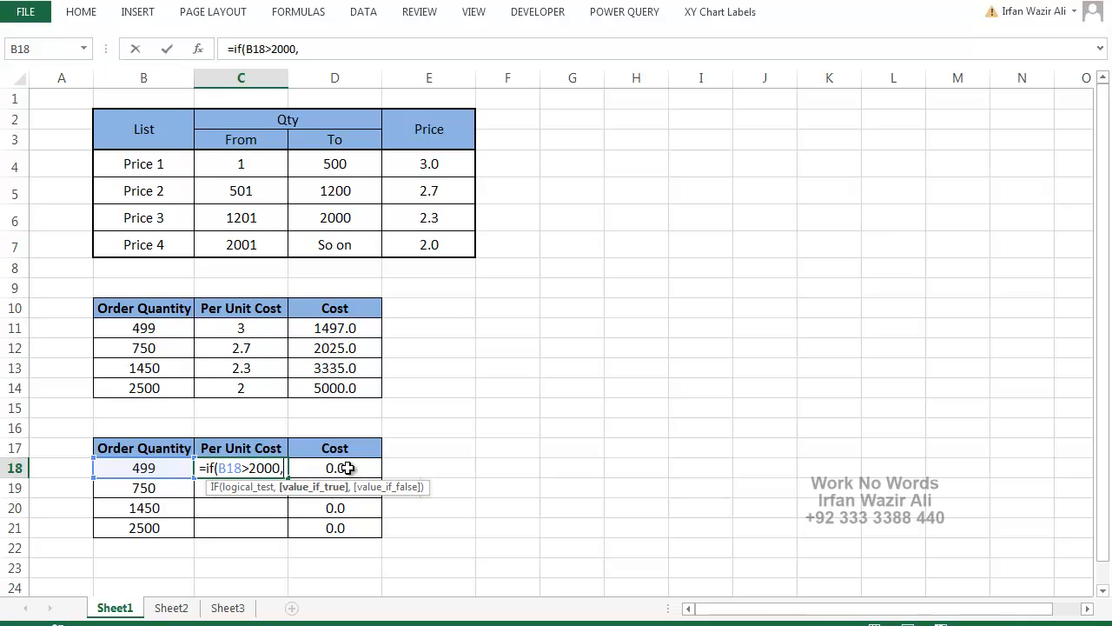
type("\"Hello")
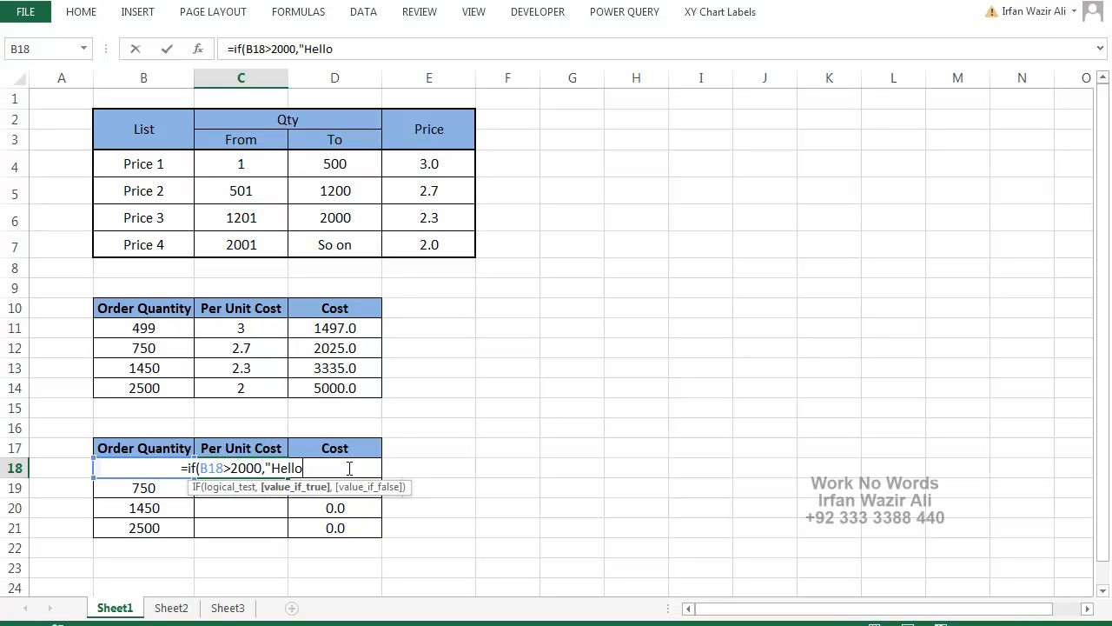
type("\"")
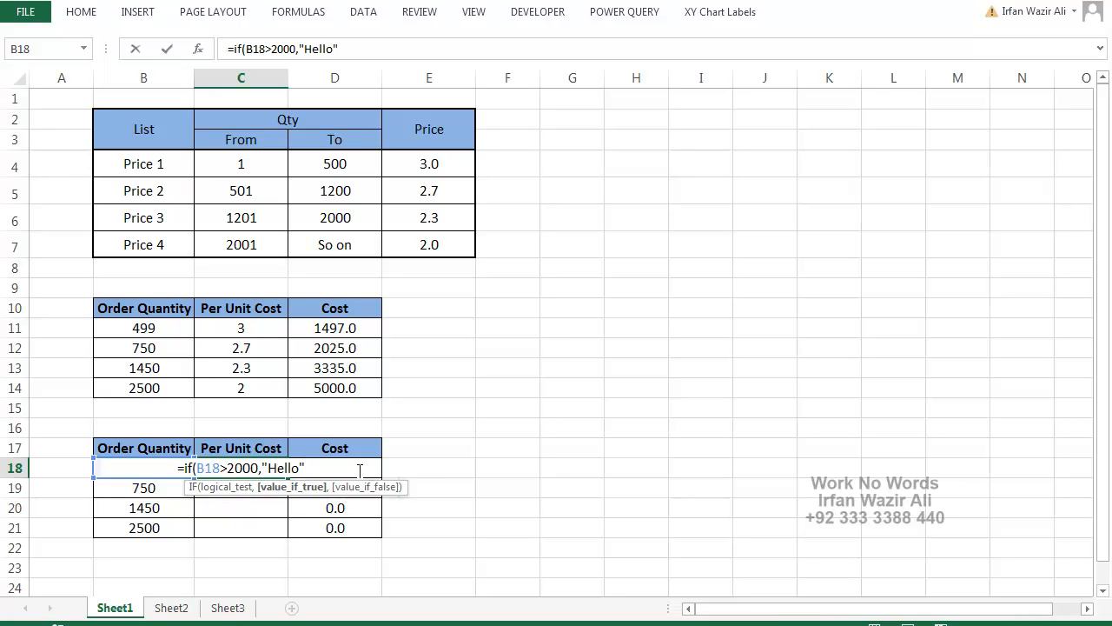
key("BackSpace")
key("BackSpace")
key("BackSpace")
key("BackSpace")
key("BackSpace")
key("BackSpace")
key("BackSpace")
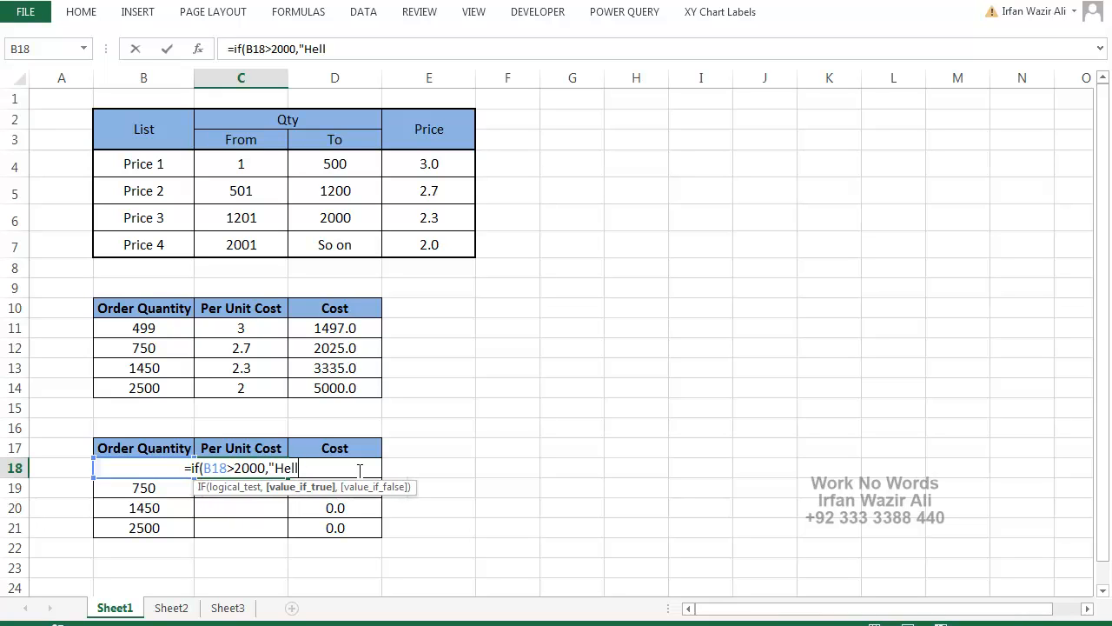
type("2")
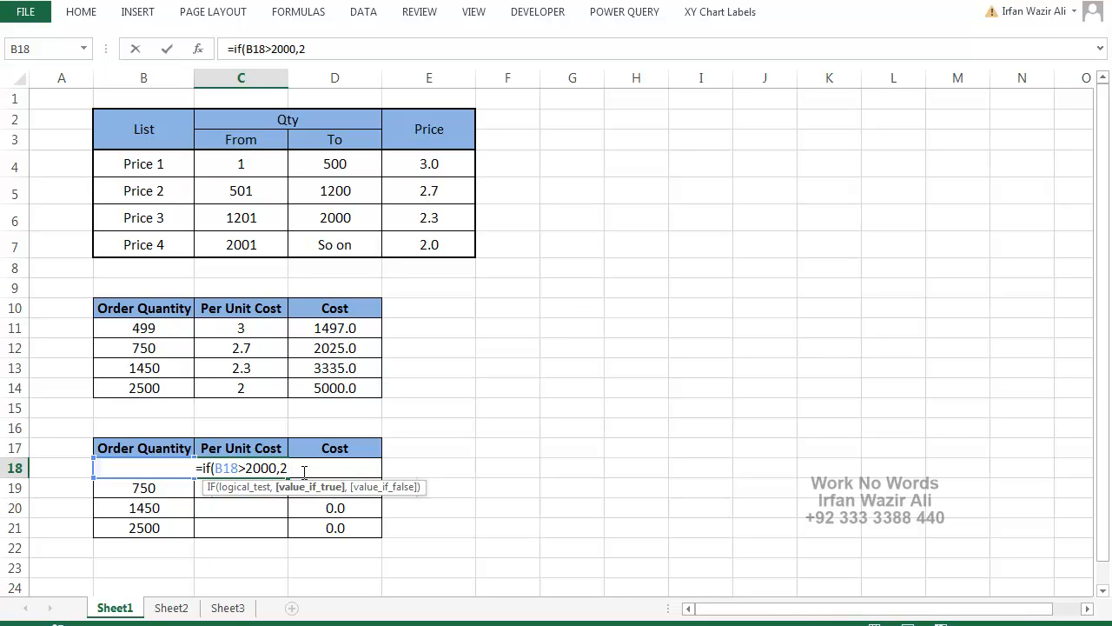
Nest a second IF as the value if false in the C18 formula, testing b18>1200 and returning 2.3
type(",")
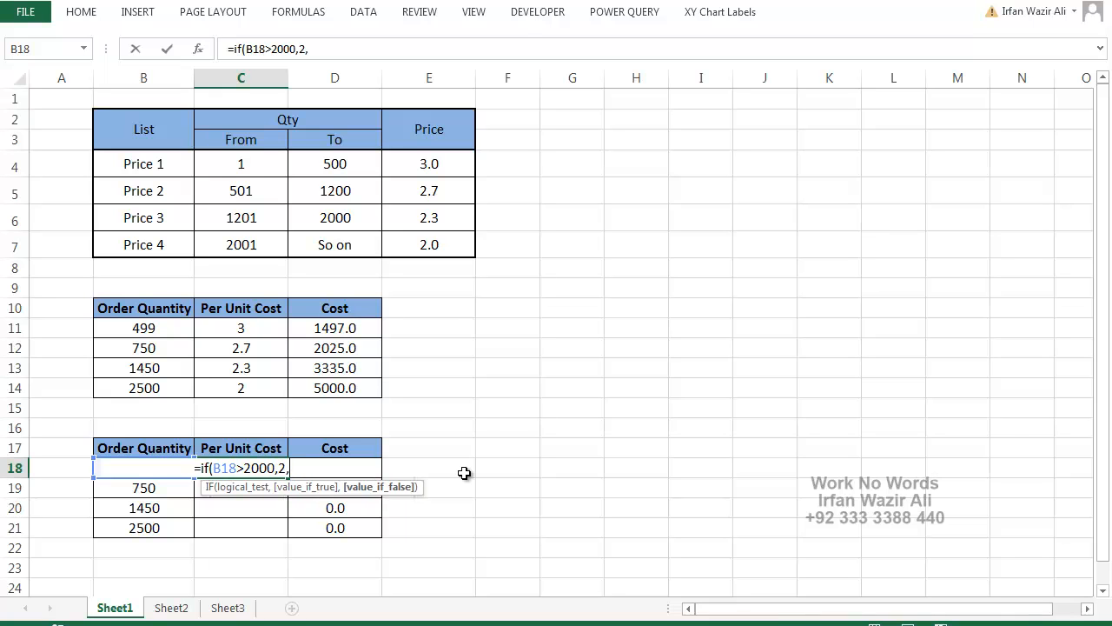
type("if(")
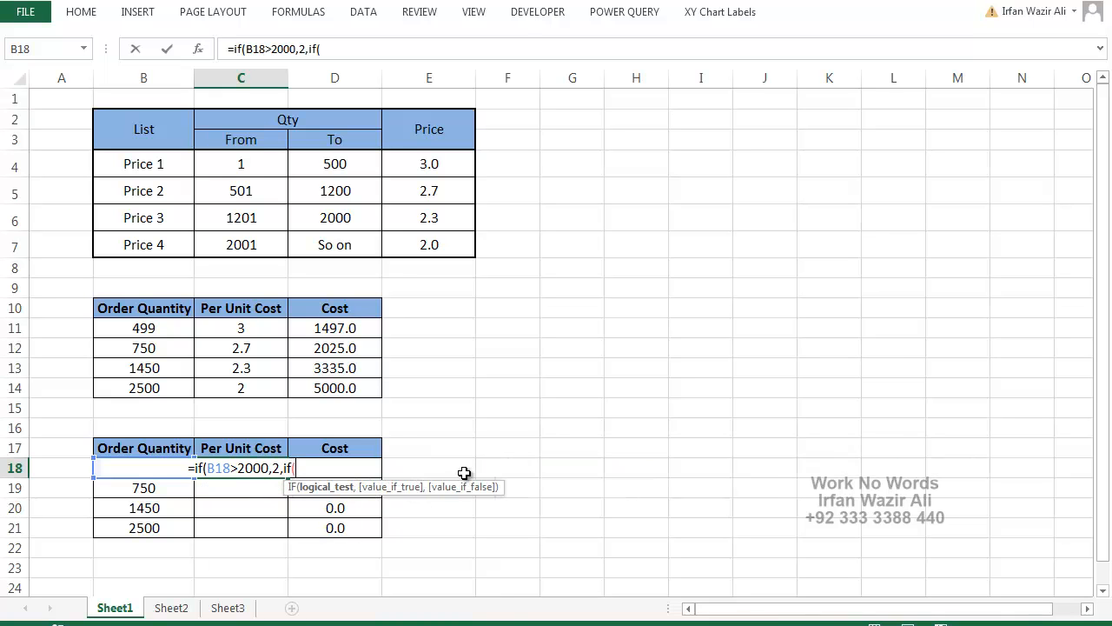
type("b18")
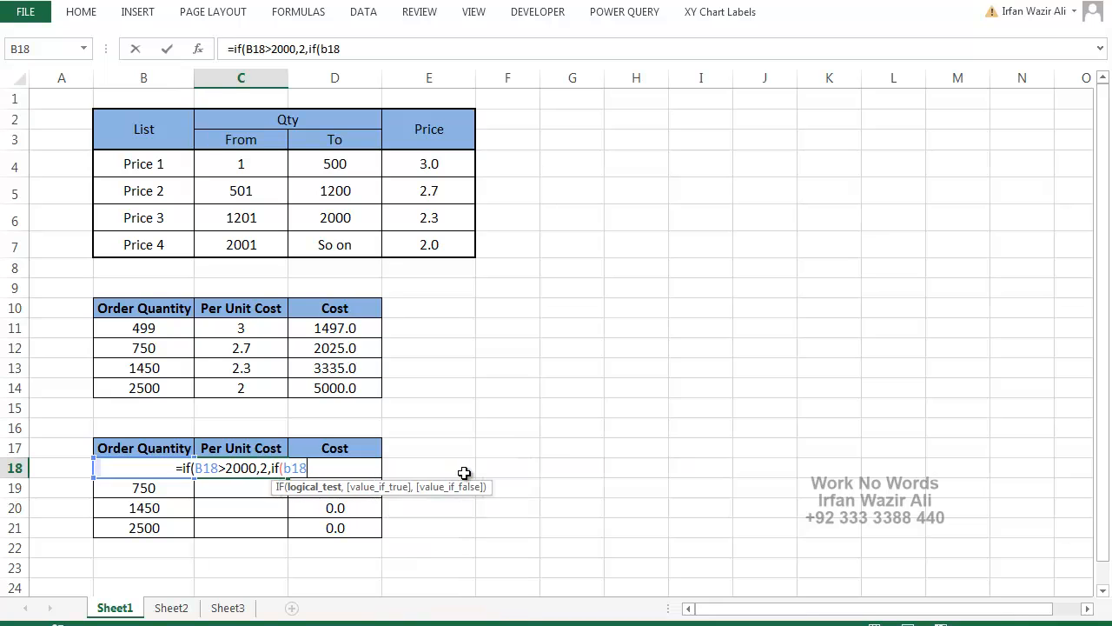
type(">")
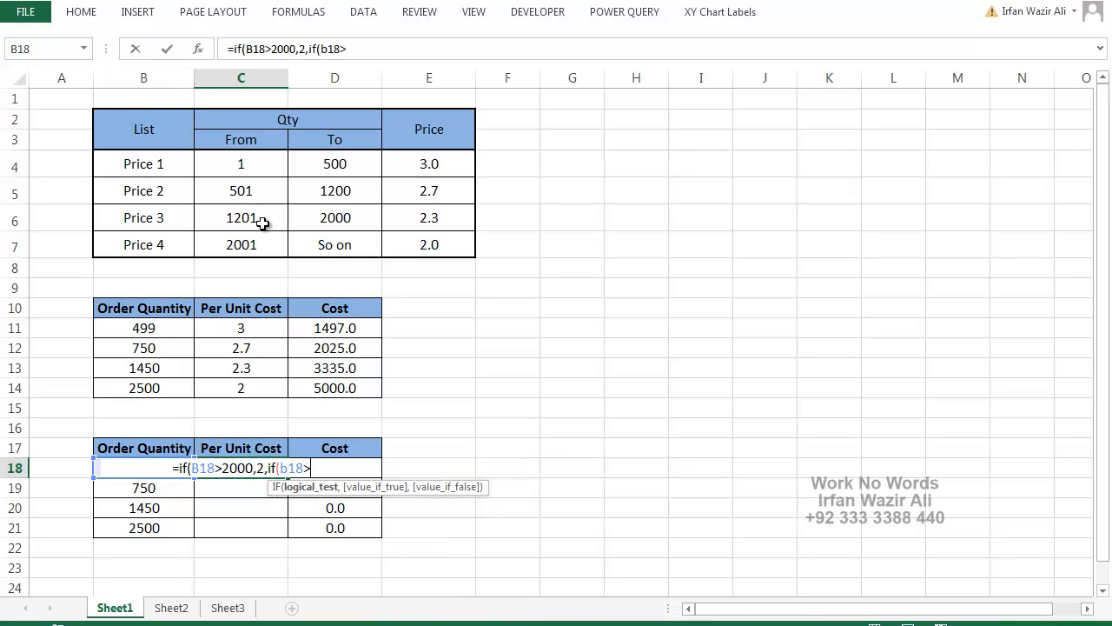
type("2000")
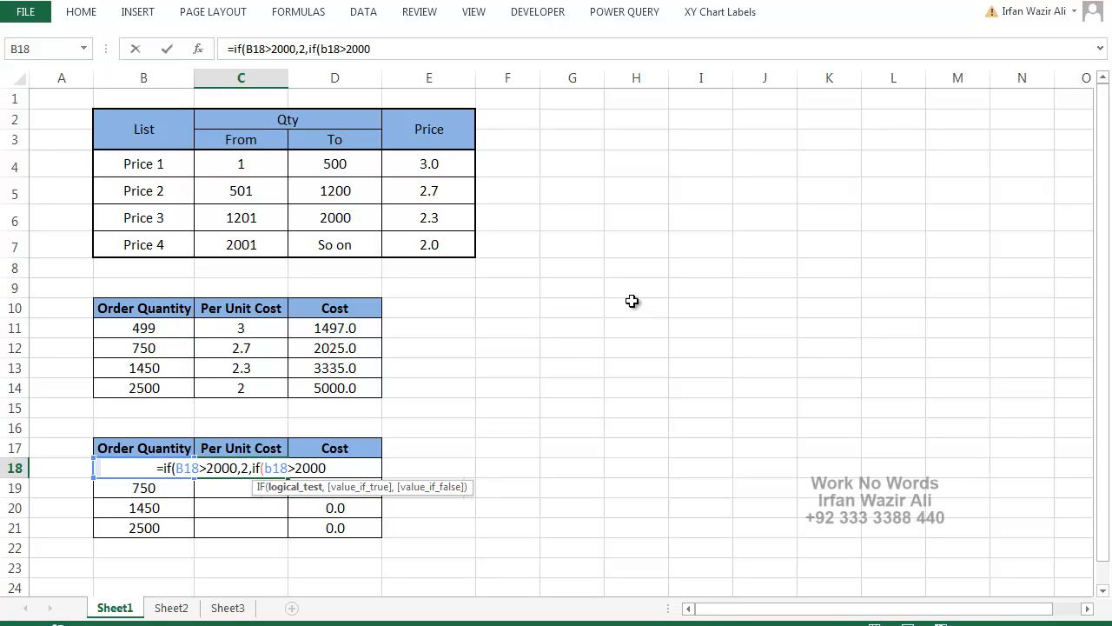
key("BackSpace")
key("BackSpace")
key("BackSpace")
key("BackSpace")
type("1200,")
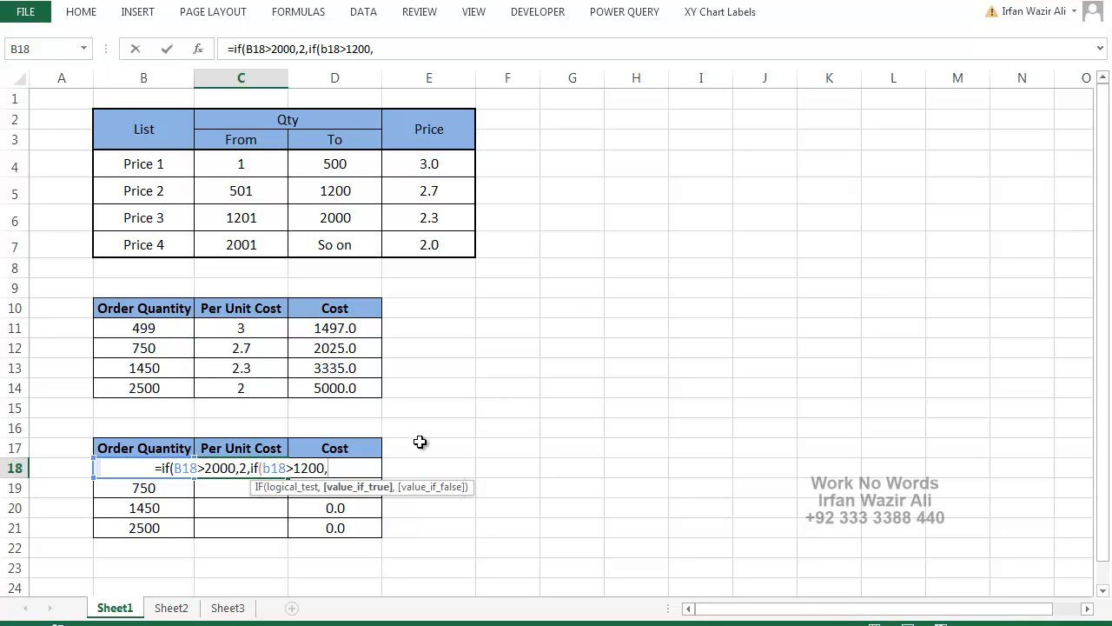
type("2.")
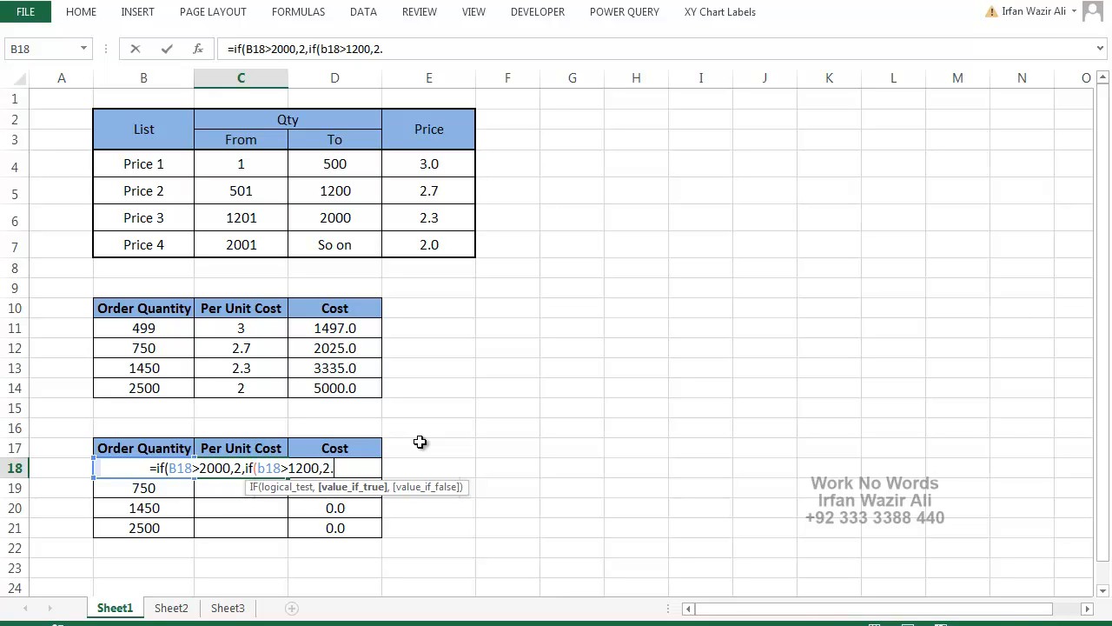
type("3")
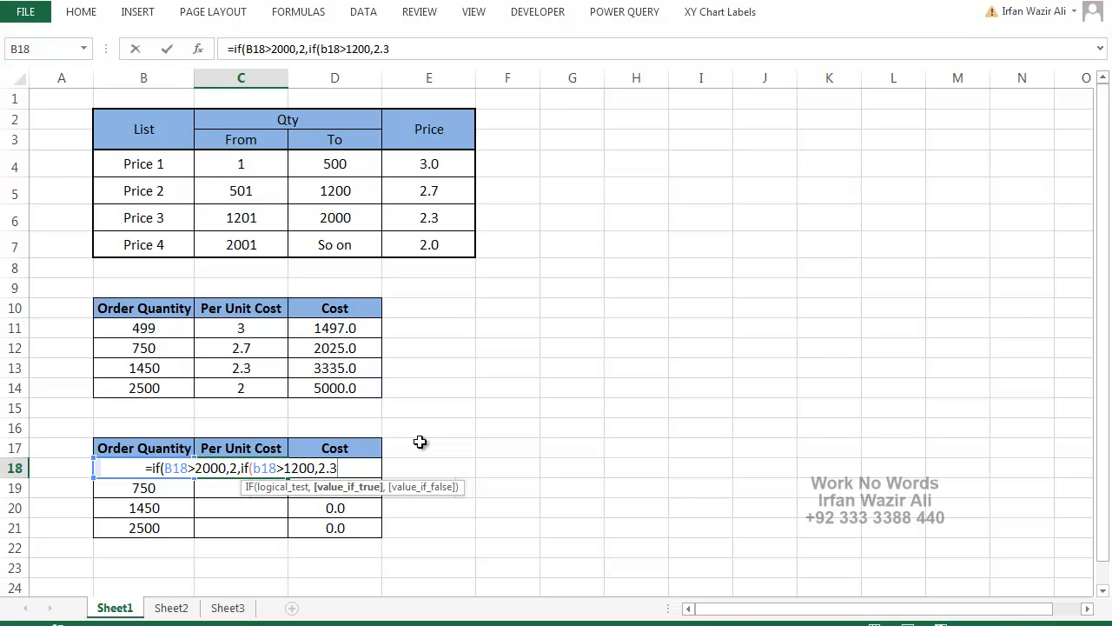
type(",if(b")
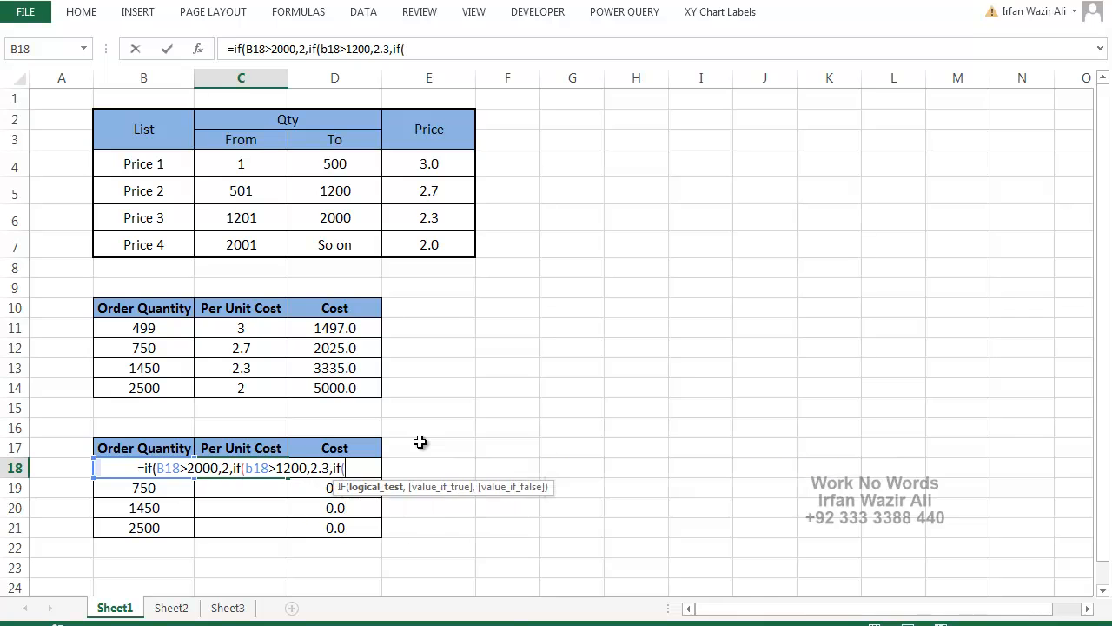
type("18")
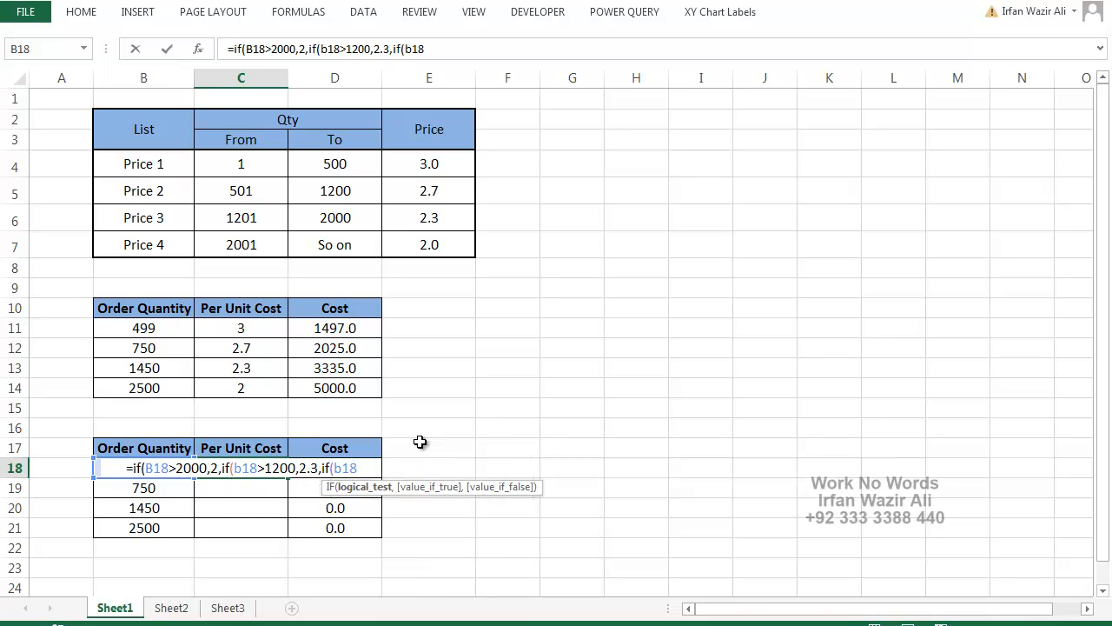
type(">")
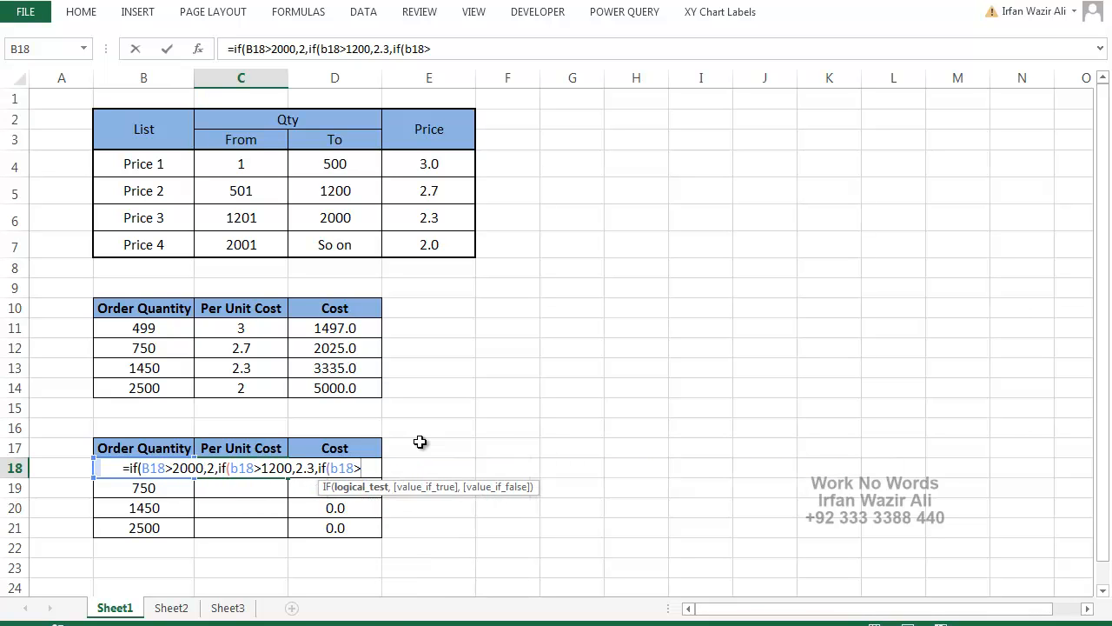
type("50")
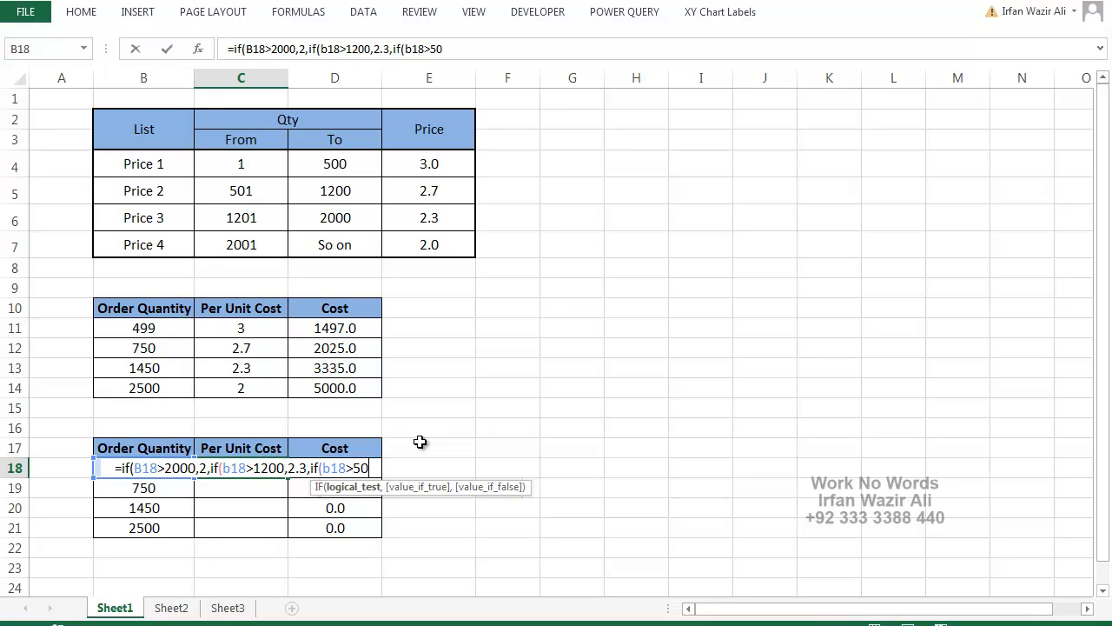
type("0")
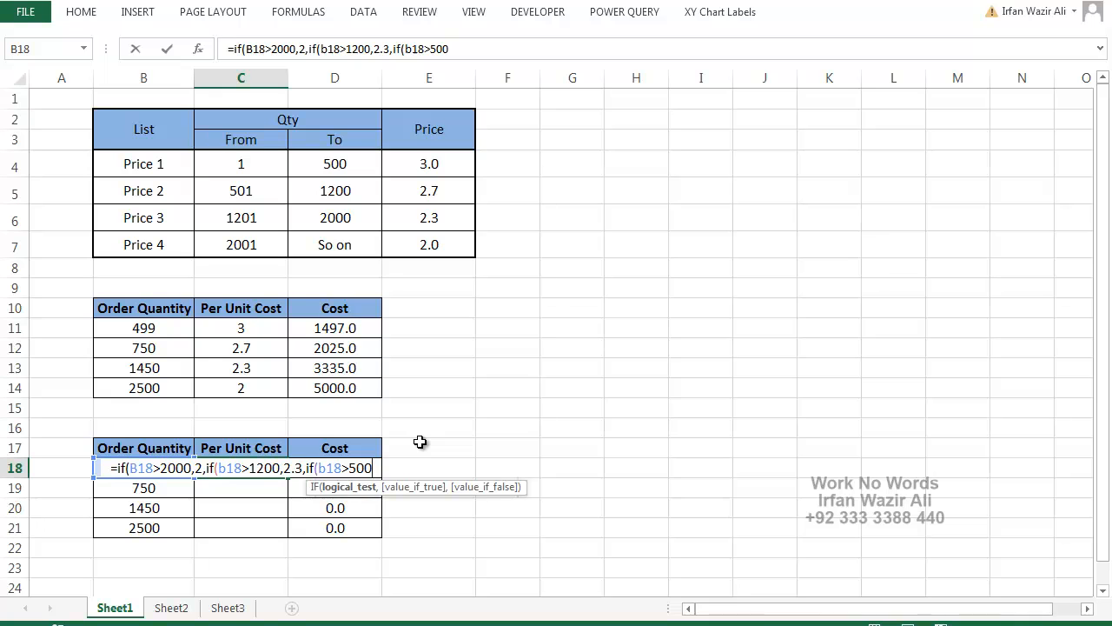
type(",2.")
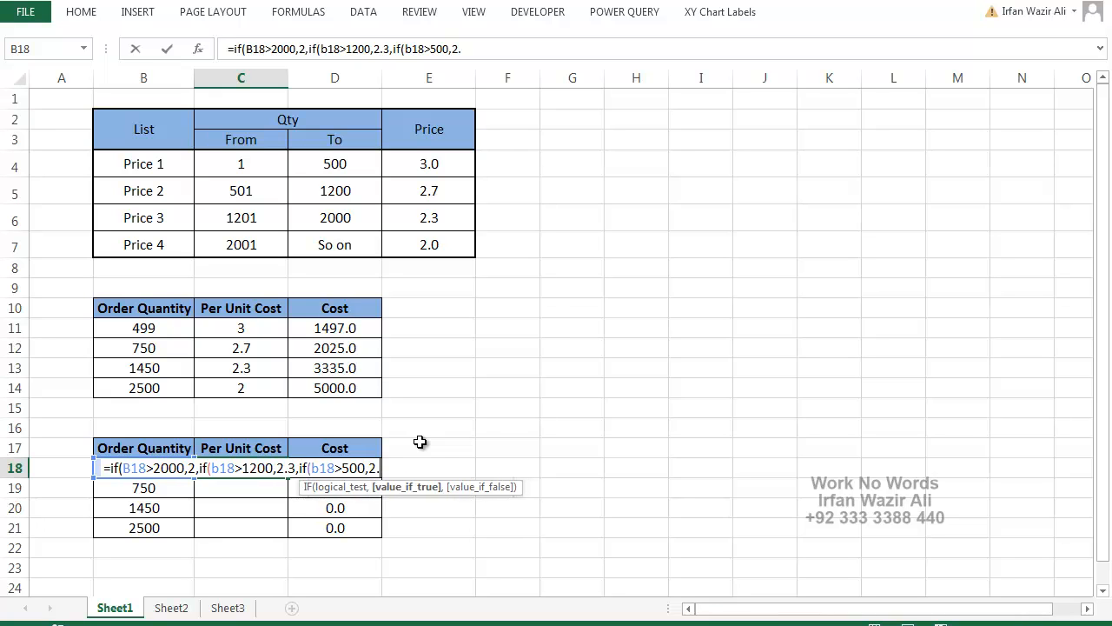
type("7")
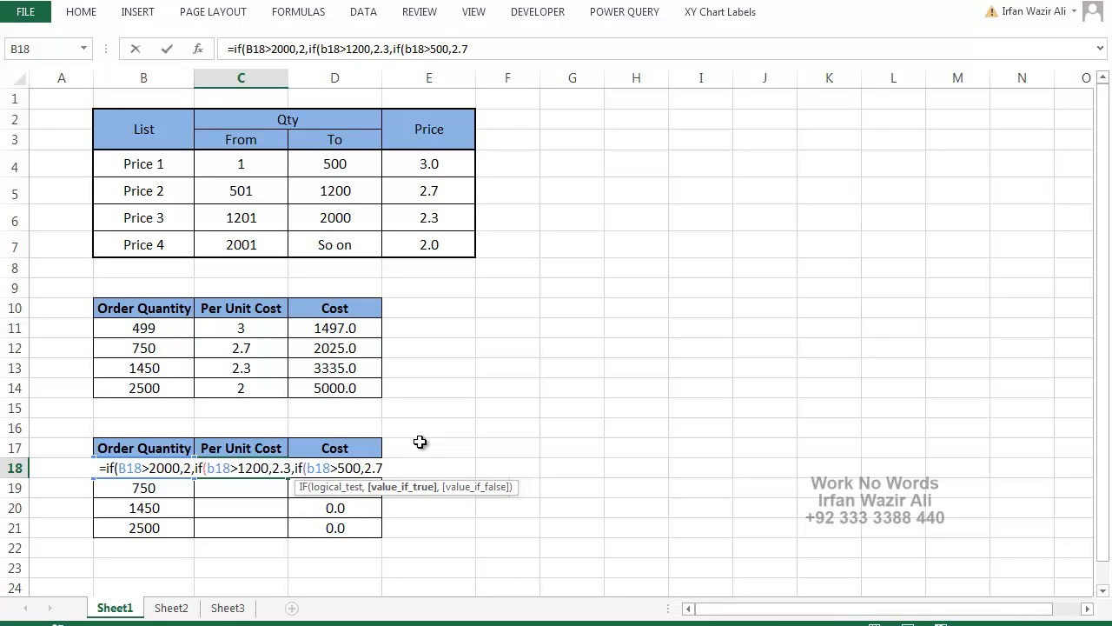
type(",if(")
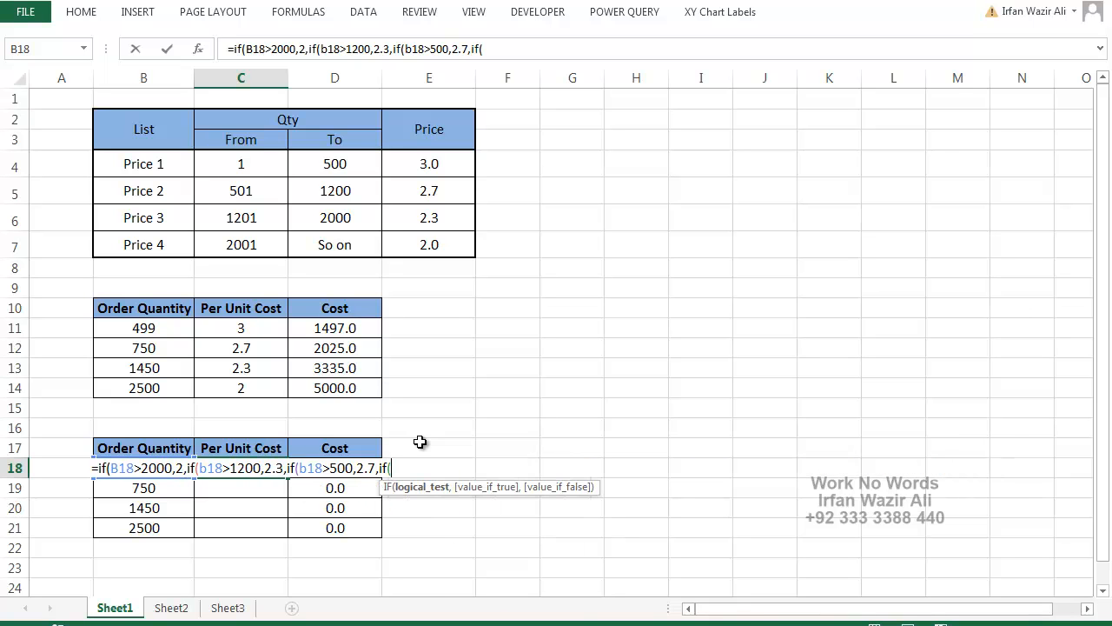
type("b18")
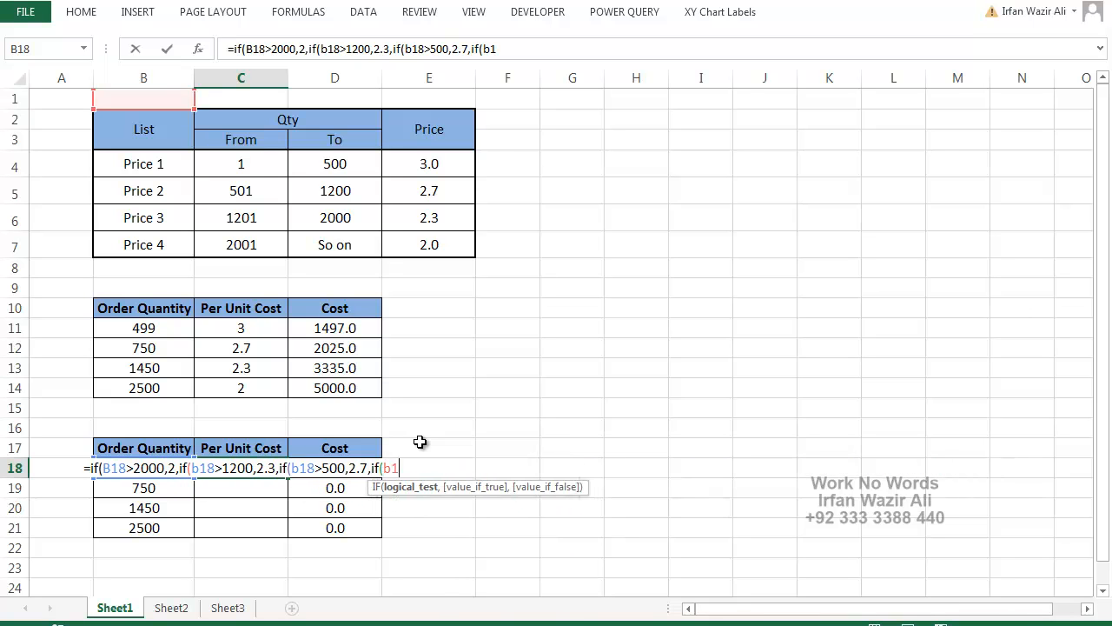
type(">")
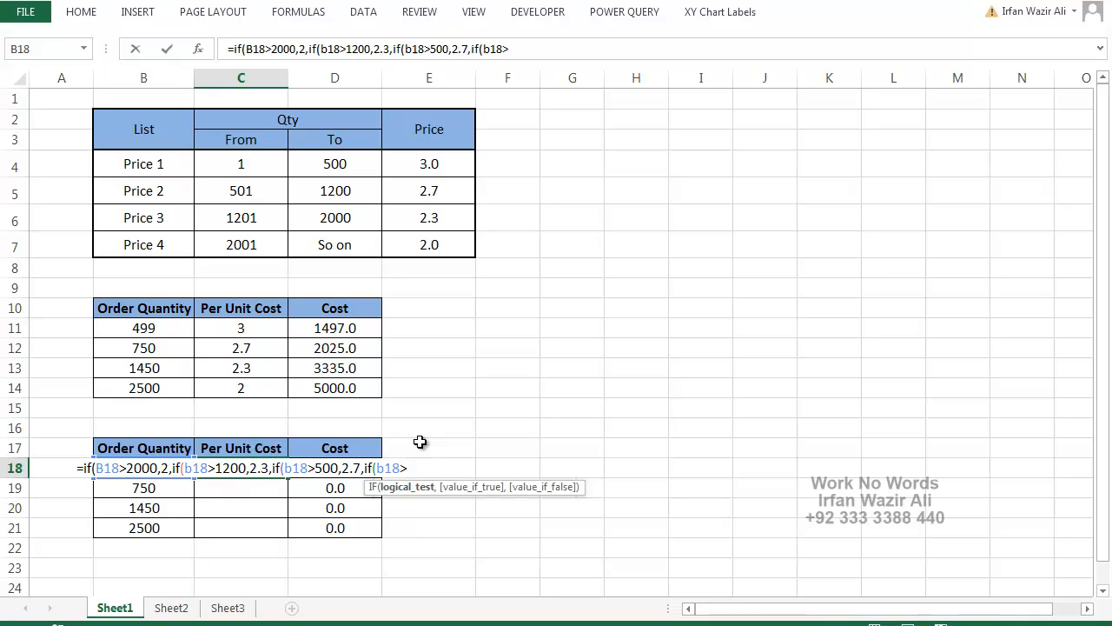
type("1,")
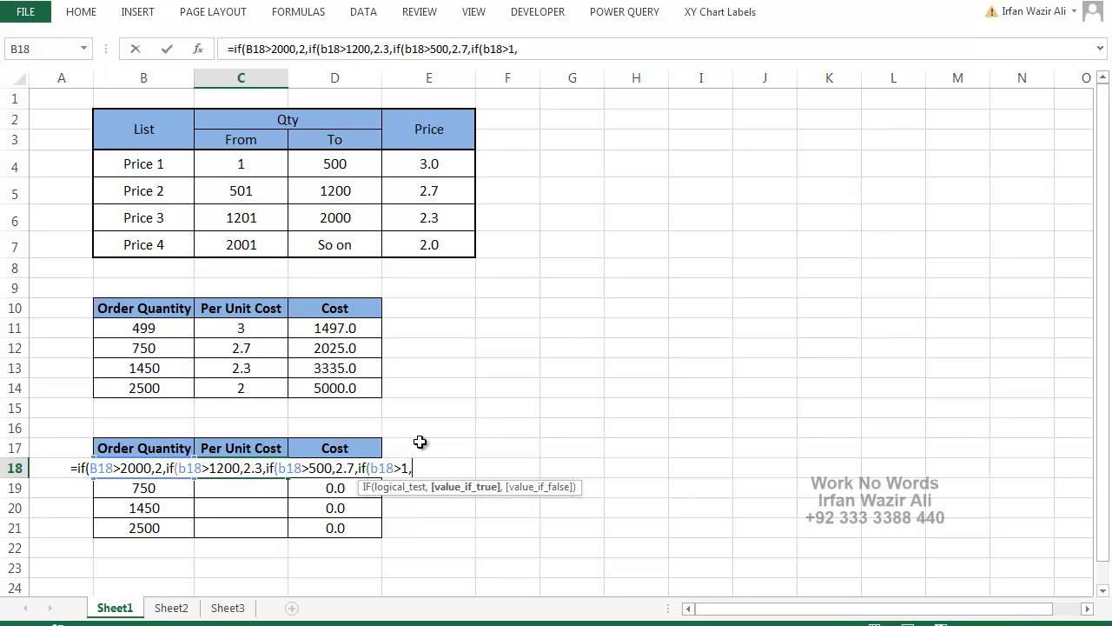
type("3")
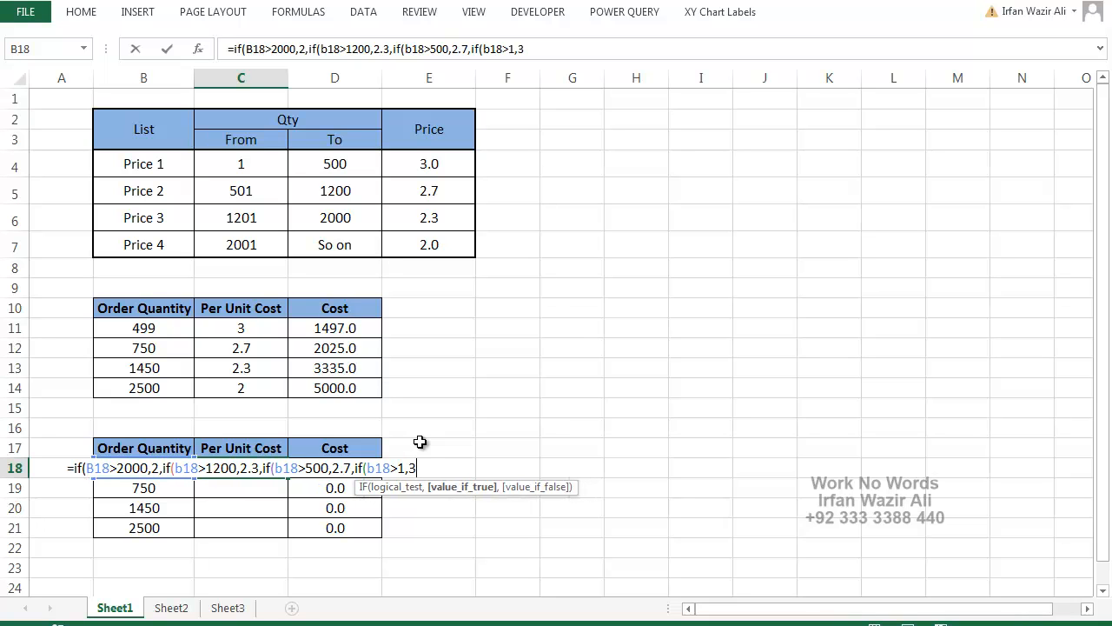
type(",0")
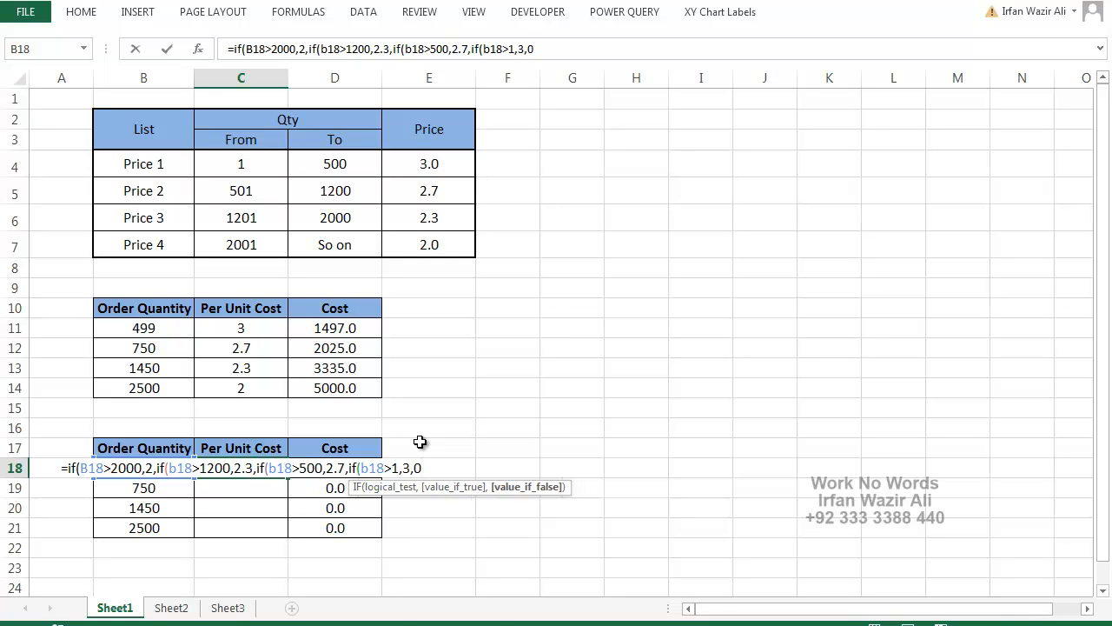
type("))))")
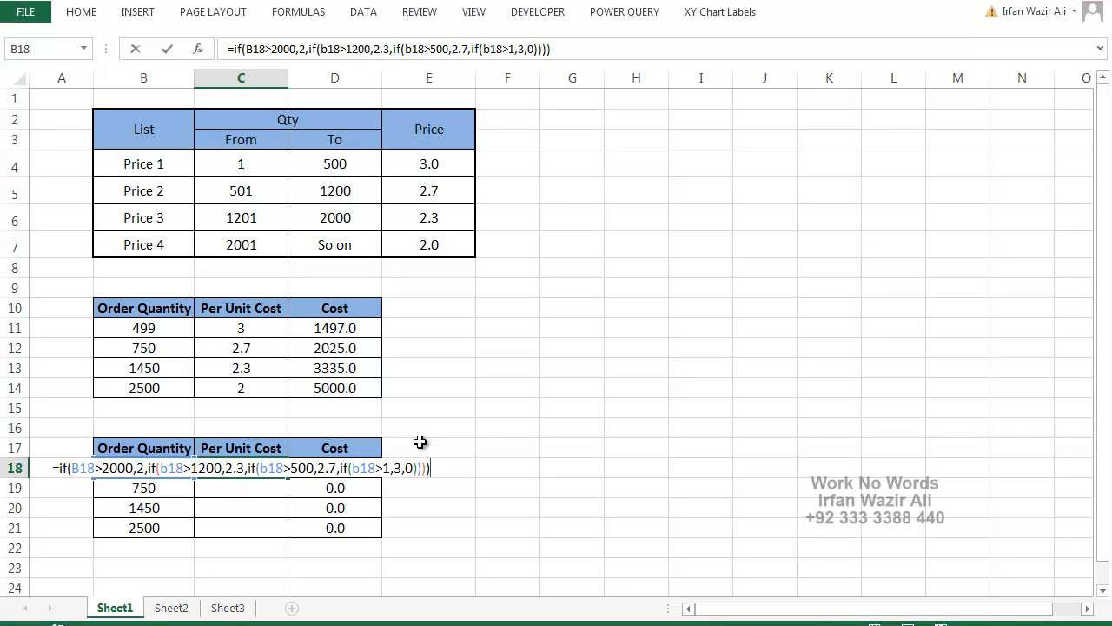
Nest a fourth IF in the C18 formula testing b18>1, returning 3 or otherwise 0, and enter the completed formula
key("Return")
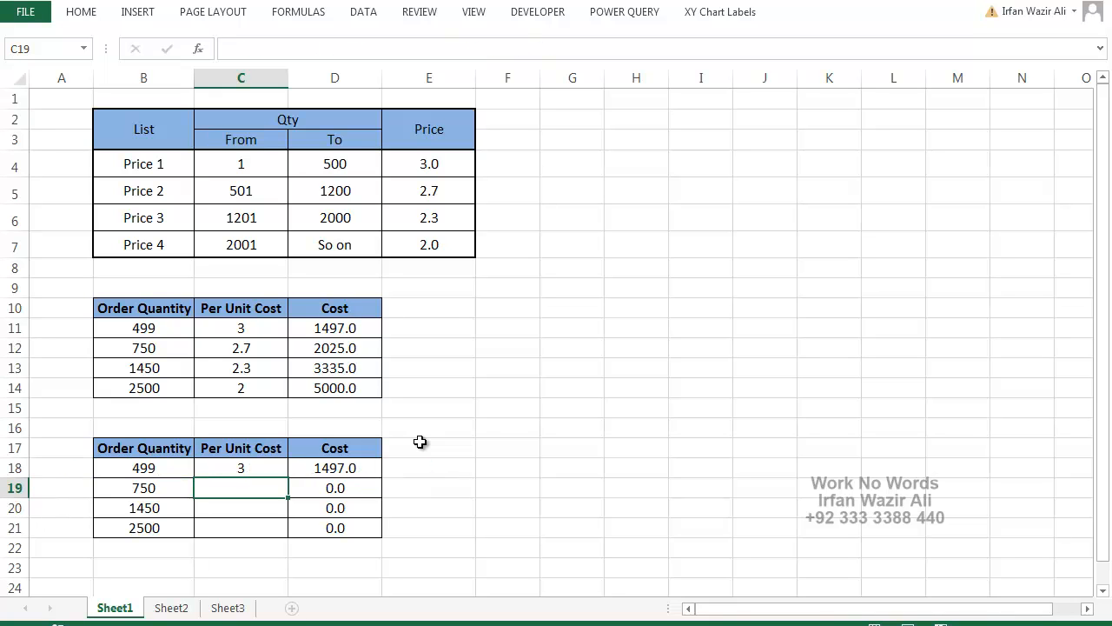
Fill the nested IF formula from C18 down through C21
left_click(239, 468)
left_click_drag(288, 477, 290, 533)
Compare the IF/AND formula in C11 with the nested IF formulas in C18 and C19, and open the C18 formula in its cell
left_click(271, 332)
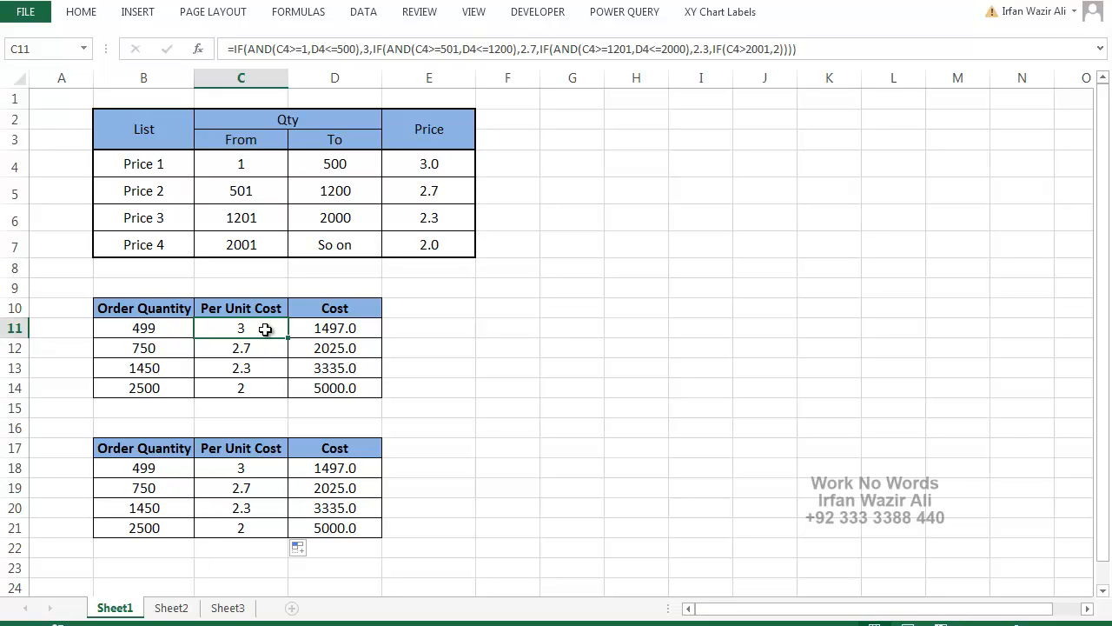
left_click(265, 469)
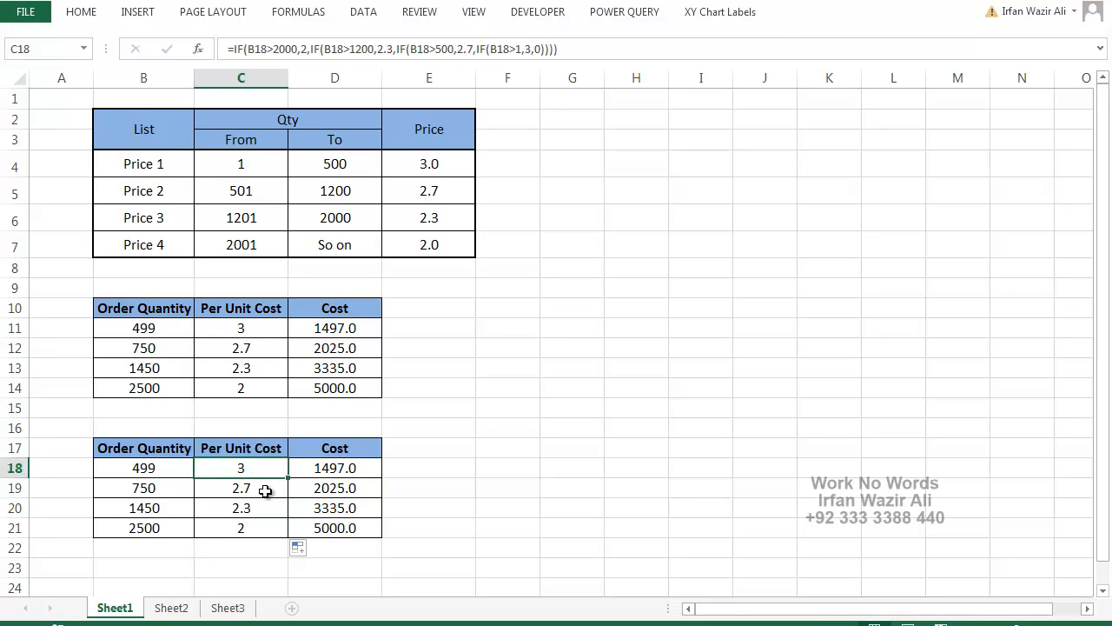
left_click(265, 491)
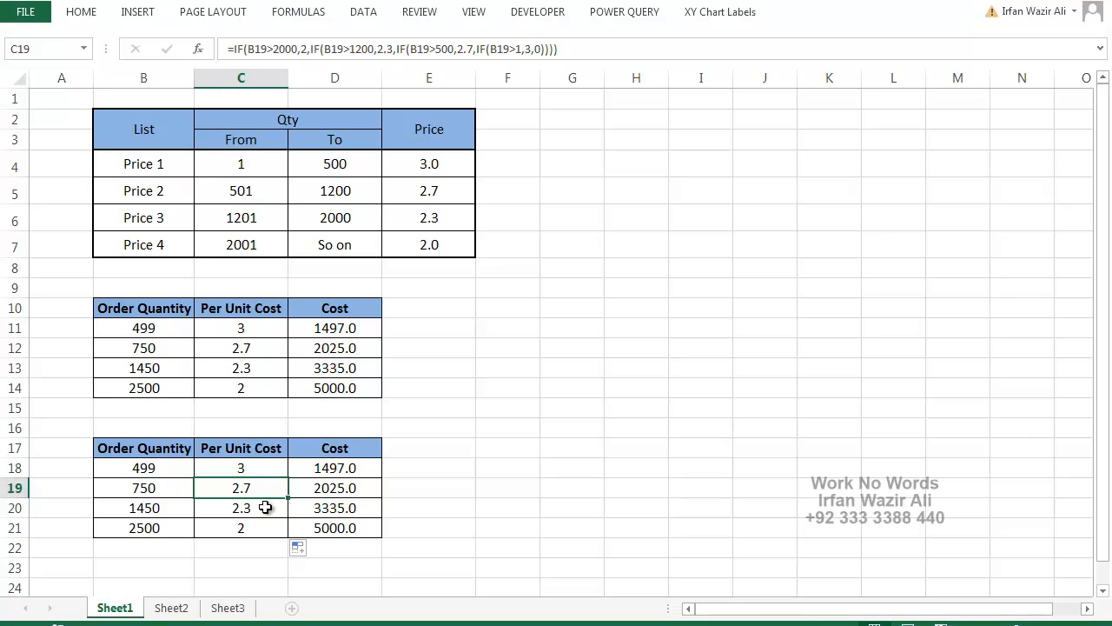
double_click(278, 467)
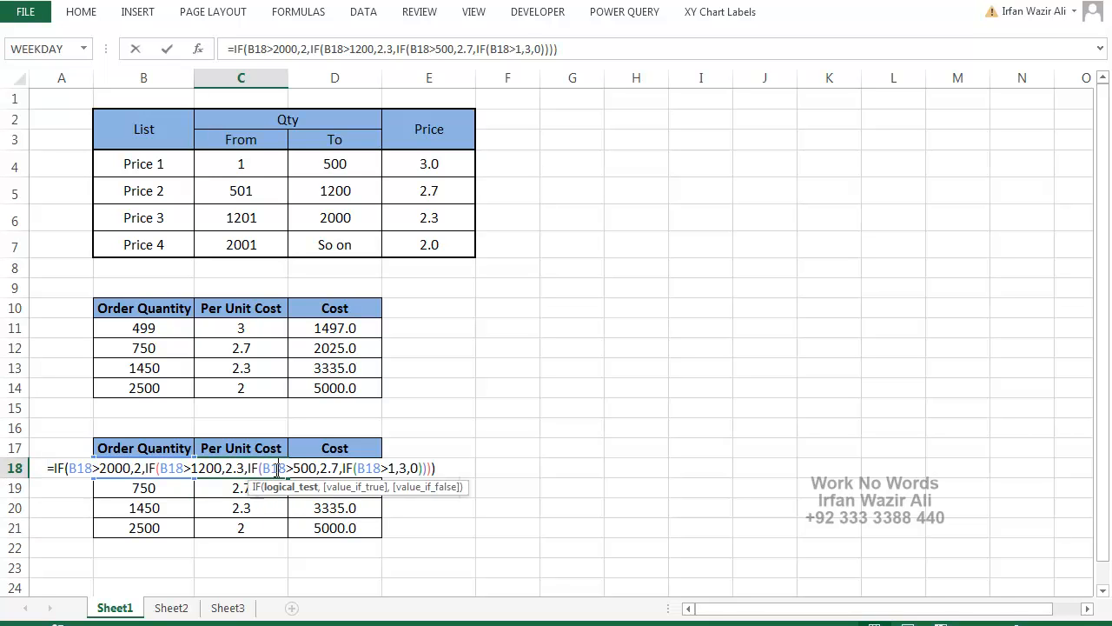